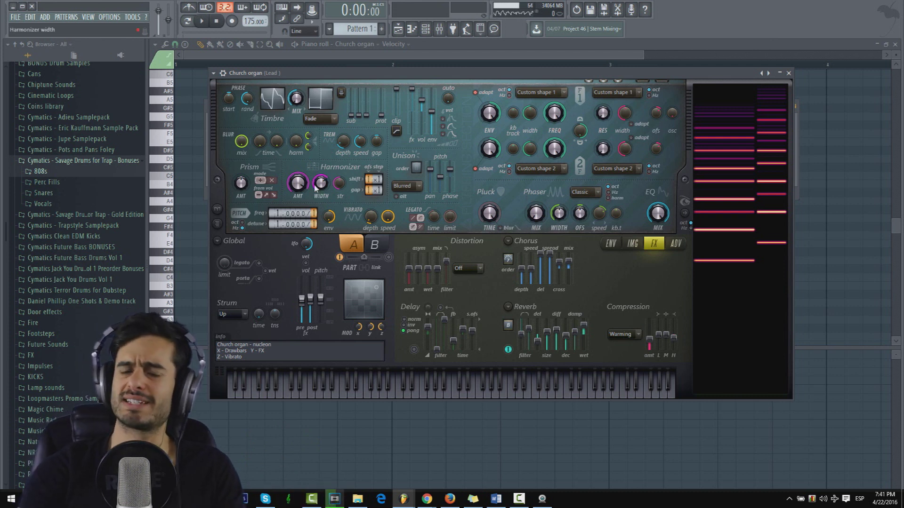
Turn the Church organ's Harmonizer amount down and replace the patch with the Default preset
{"action": "left_click_drag", "start_coordinate": [299, 184], "coordinate": [299, 193]}
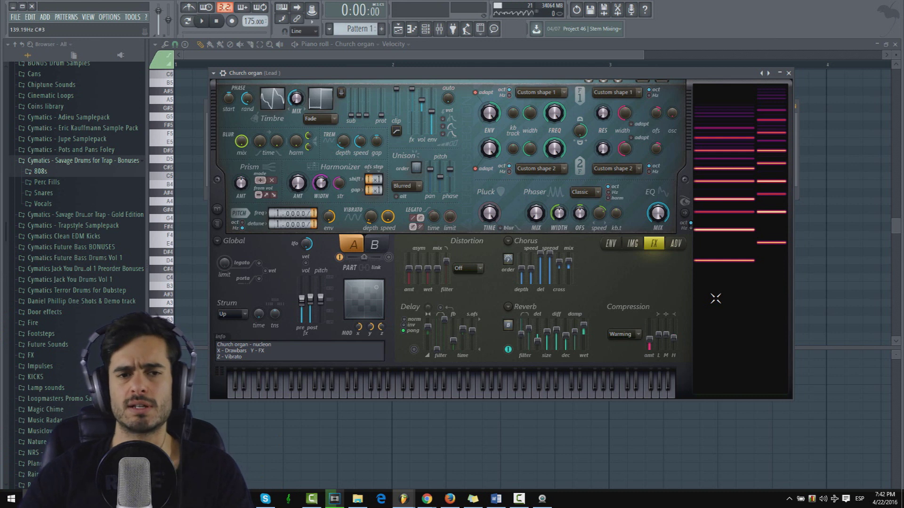
{"action": "left_click", "coordinate": [213, 73]}
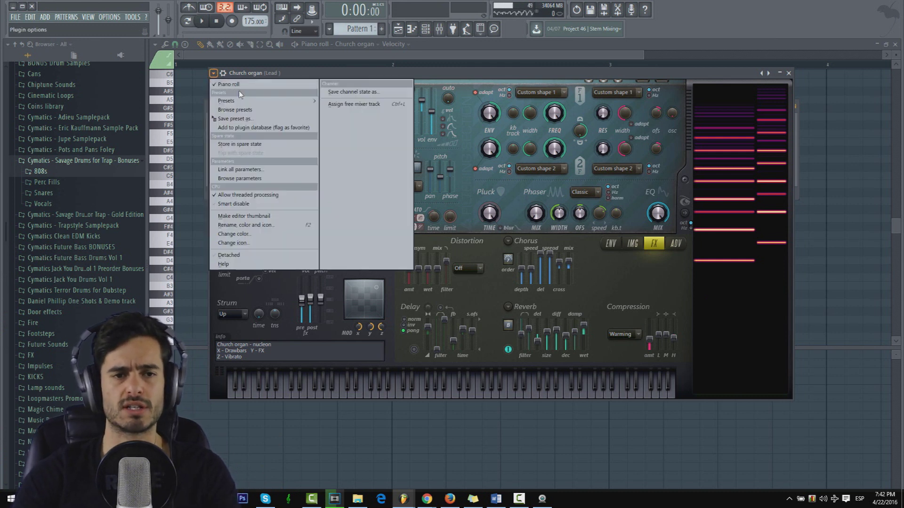
{"action": "mouse_move", "coordinate": [244, 100]}
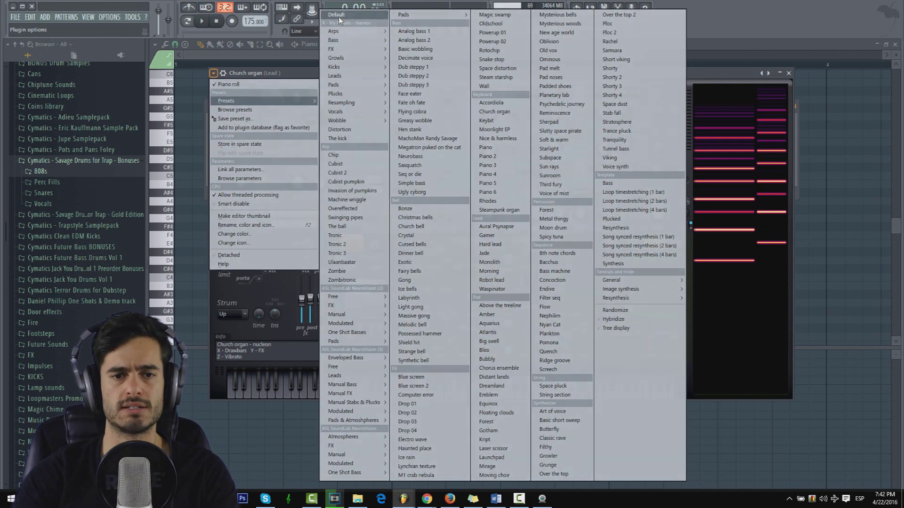
{"action": "left_click", "coordinate": [338, 17]}
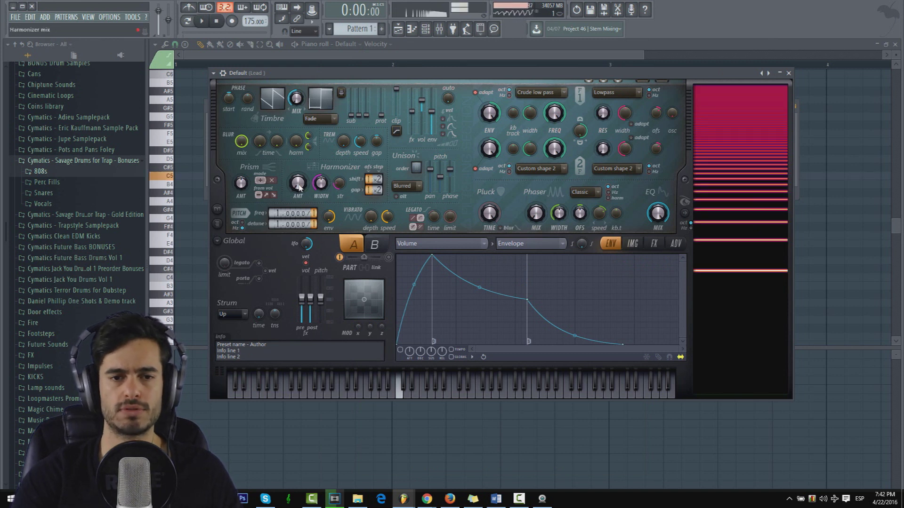
Turn up the Harmonizer amount, width and strength on the Default preset and fine-tune the width
{"action": "left_click_drag", "start_coordinate": [299, 187], "coordinate": [300, 169]}
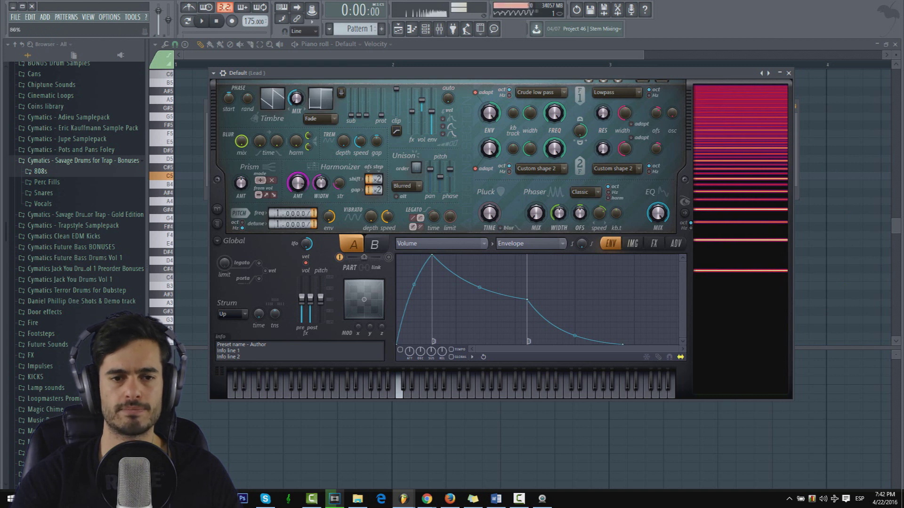
{"action": "left_click_drag", "start_coordinate": [320, 183], "coordinate": [320, 165]}
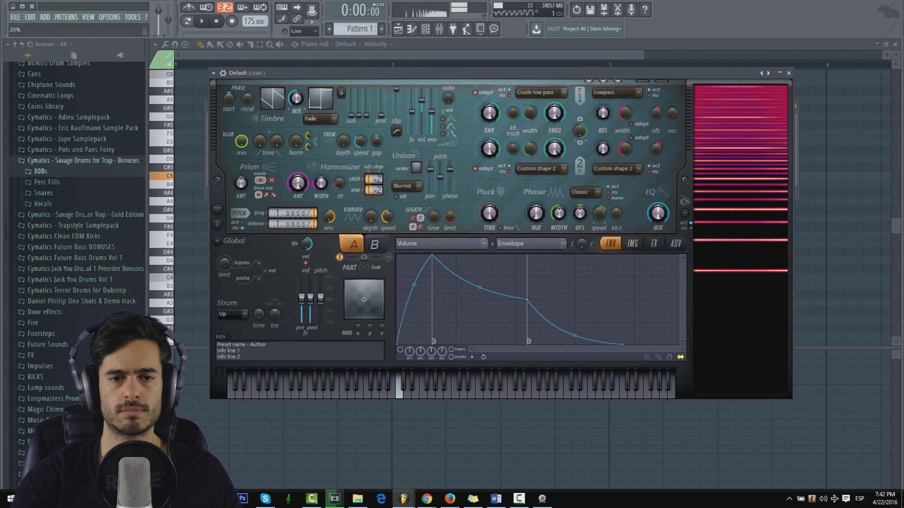
{"action": "left_click_drag", "start_coordinate": [340, 185], "coordinate": [340, 173]}
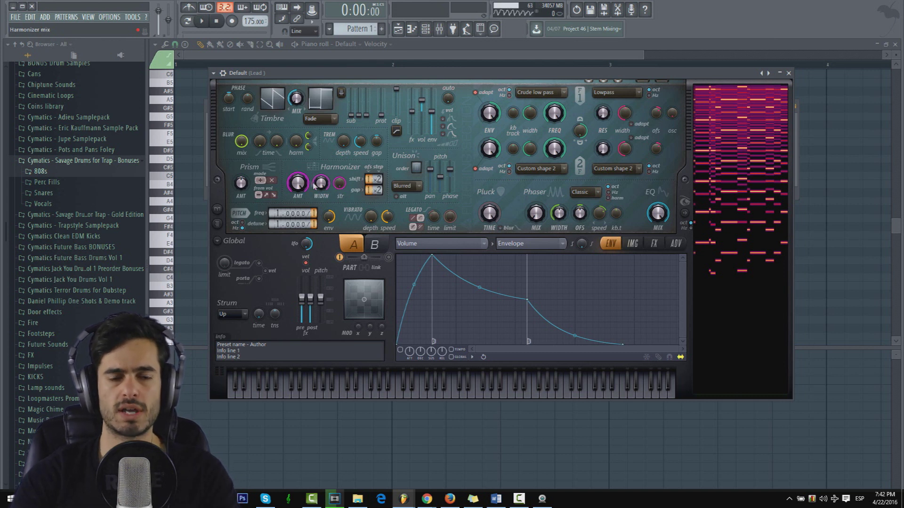
{"action": "left_click_drag", "start_coordinate": [323, 188], "coordinate": [323, 193]}
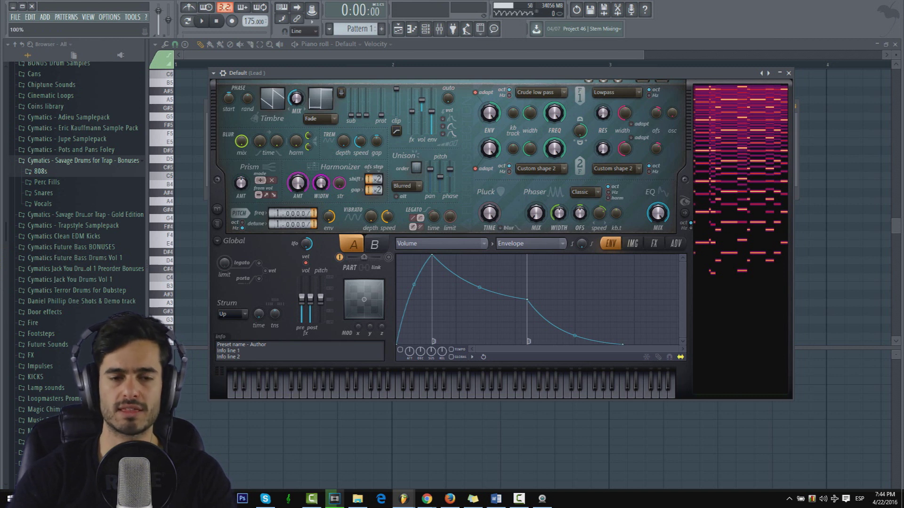
Show the articulator of the Harmonizer width, followed by that of the Harmonizer mix
{"action": "right_click", "coordinate": [322, 184]}
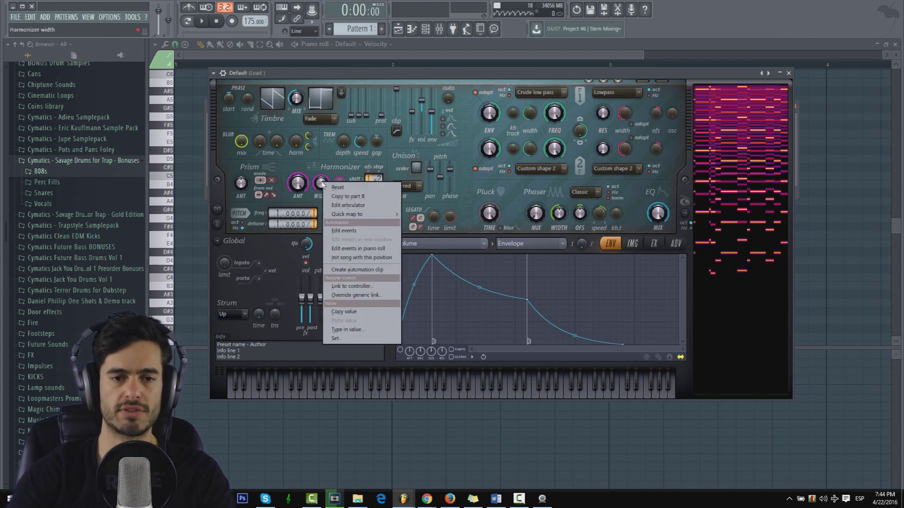
{"action": "left_click", "coordinate": [343, 206]}
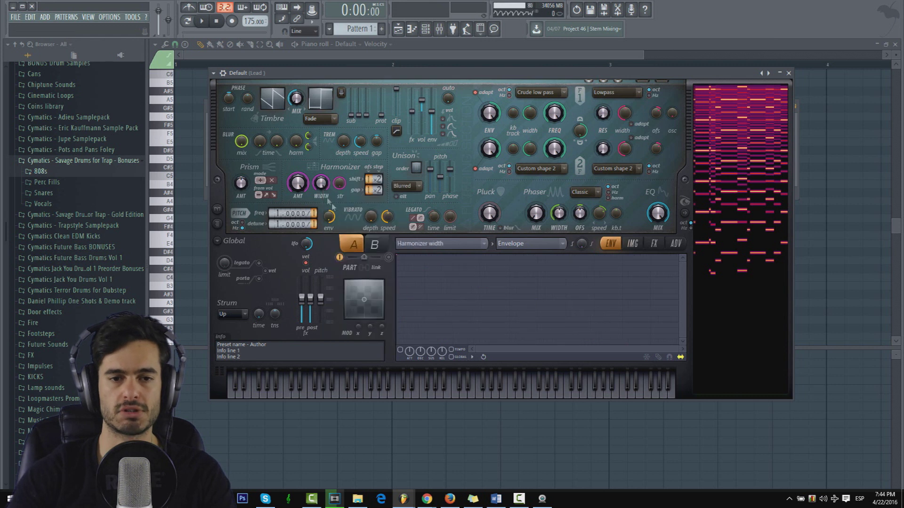
{"action": "right_click", "coordinate": [324, 200]}
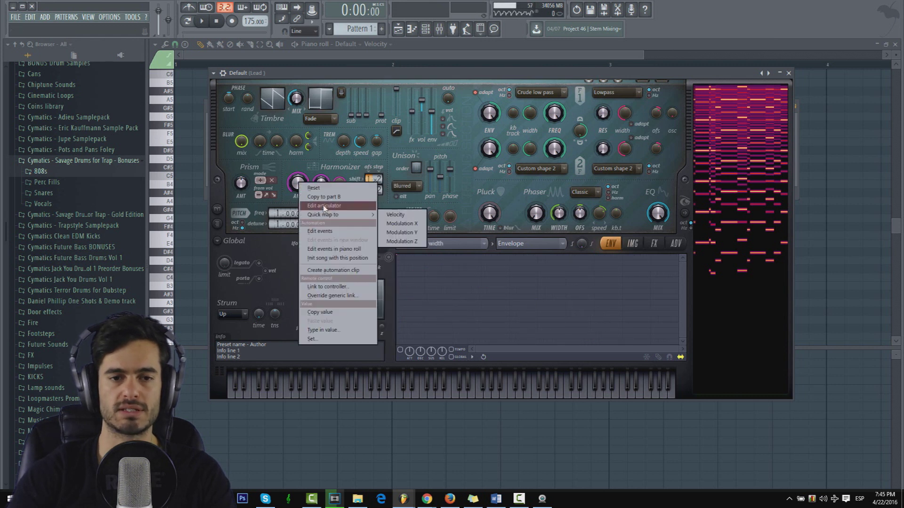
{"action": "left_click", "coordinate": [324, 210]}
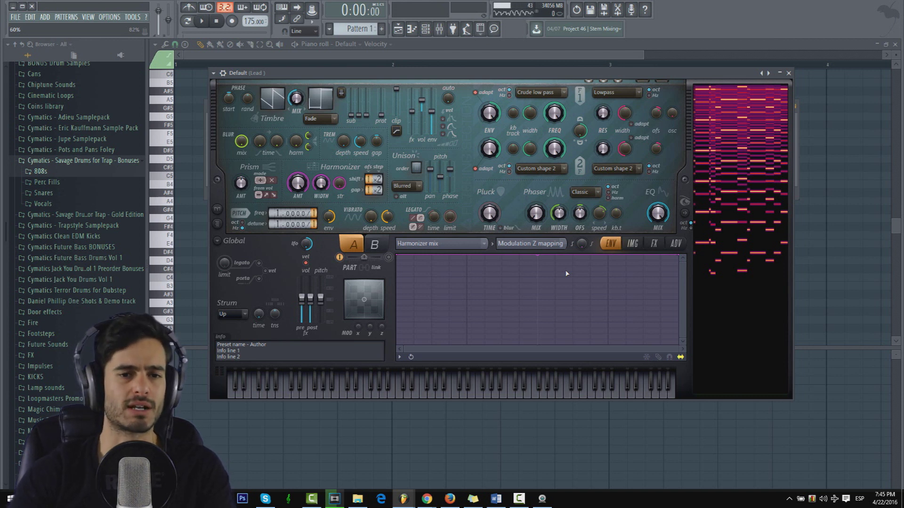
Play a held C5 note while raising both the offset and the step of the Harmonizer shift to 8
{"action": "key", "text": "z"}
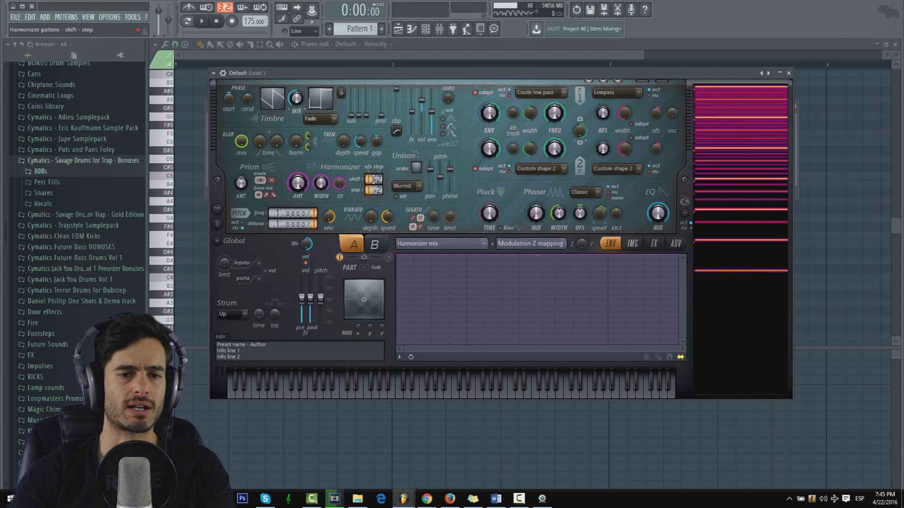
{"action": "key", "text": "z"}
{"action": "scroll", "coordinate": [369, 179], "scroll_direction": "up", "scroll_amount": 1}
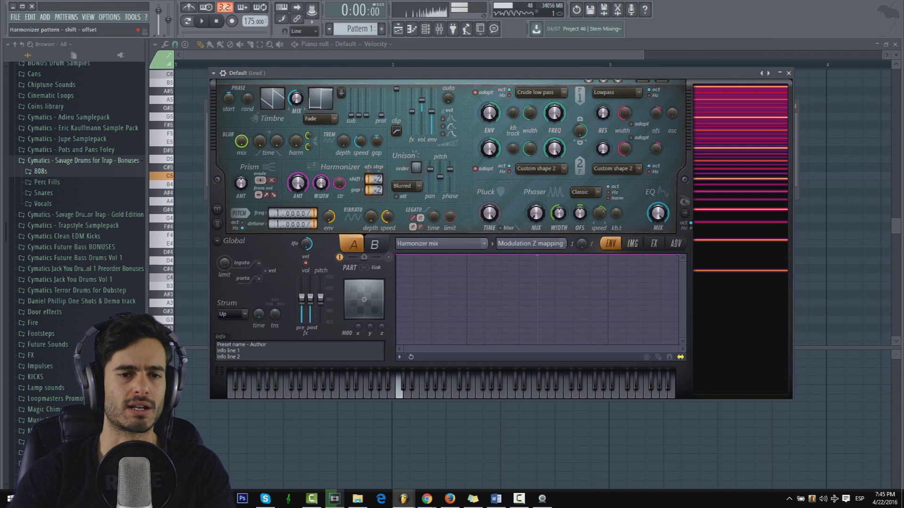
{"action": "scroll", "coordinate": [369, 179], "scroll_direction": "up", "scroll_amount": 5}
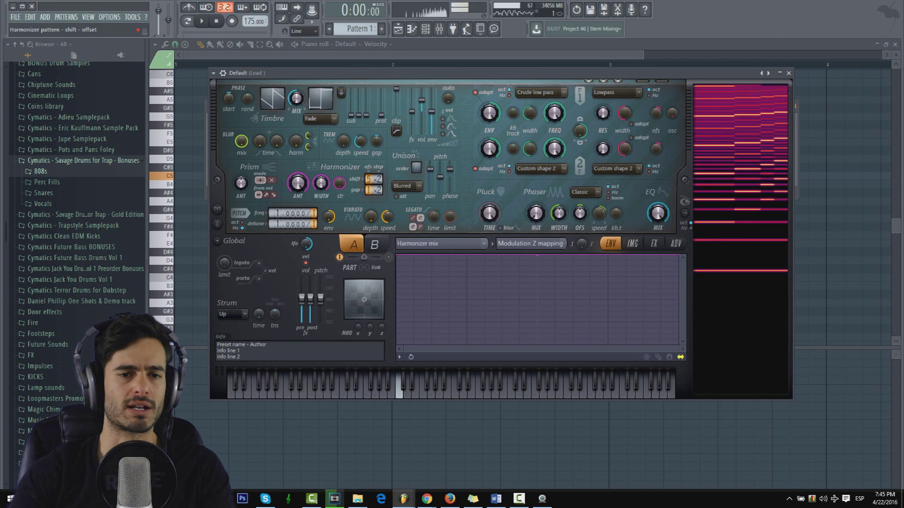
{"action": "scroll", "coordinate": [369, 179], "scroll_direction": "up", "scroll_amount": 1}
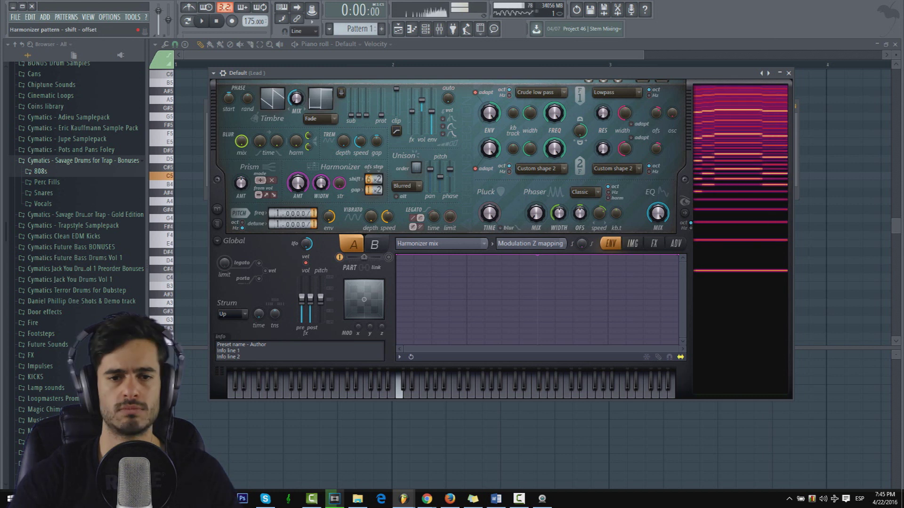
{"action": "scroll", "coordinate": [375, 179], "scroll_direction": "up", "scroll_amount": 3}
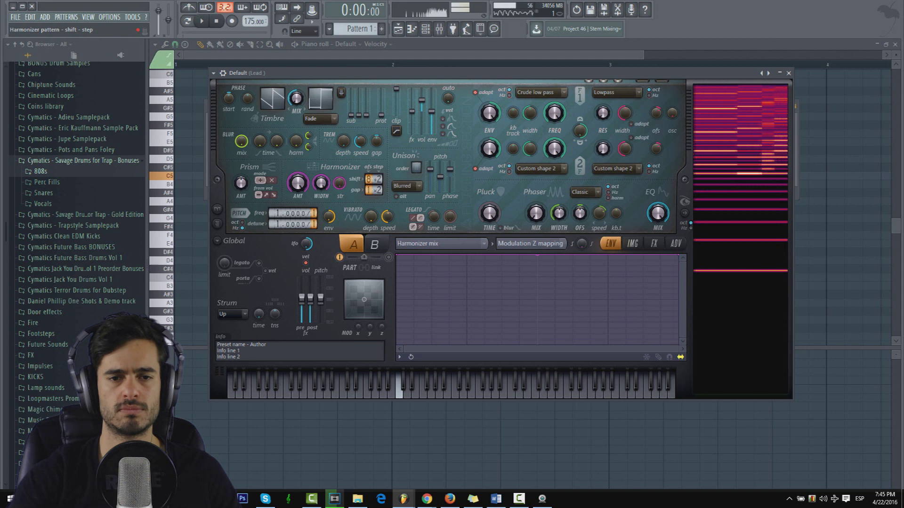
{"action": "scroll", "coordinate": [375, 179], "scroll_direction": "up", "scroll_amount": 3}
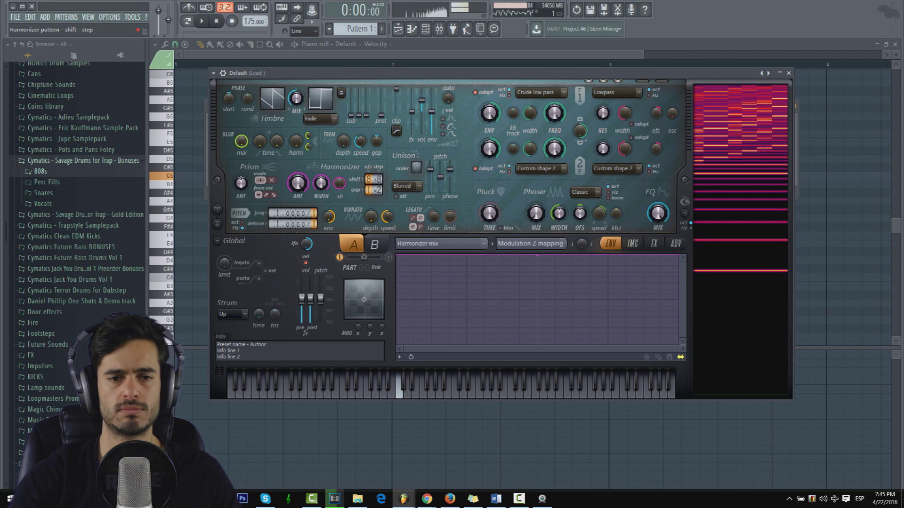
Raise the Harmonizer gap to an offset of 8 and a step of 6
{"action": "scroll", "coordinate": [375, 179], "scroll_direction": "down", "scroll_amount": 3}
{"action": "scroll", "coordinate": [375, 179], "scroll_direction": "up", "scroll_amount": 3}
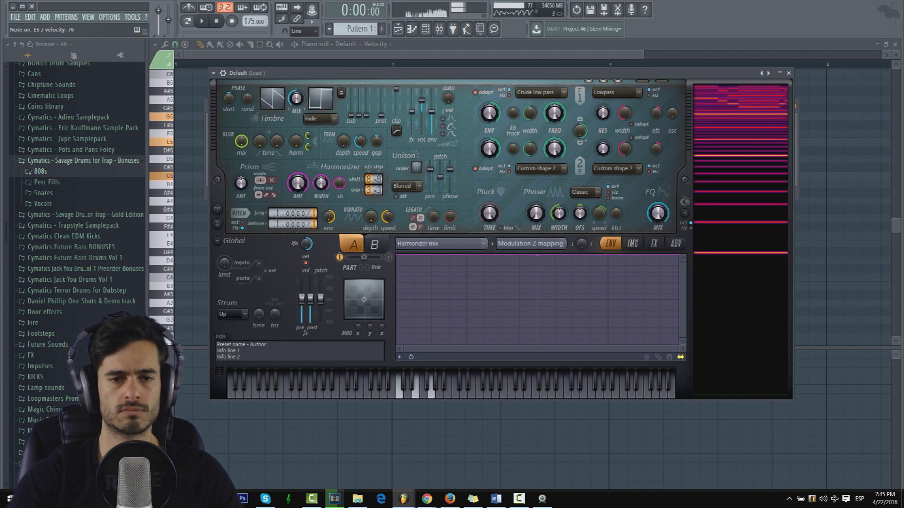
{"action": "left_click_drag", "start_coordinate": [369, 190], "coordinate": [369, 179]}
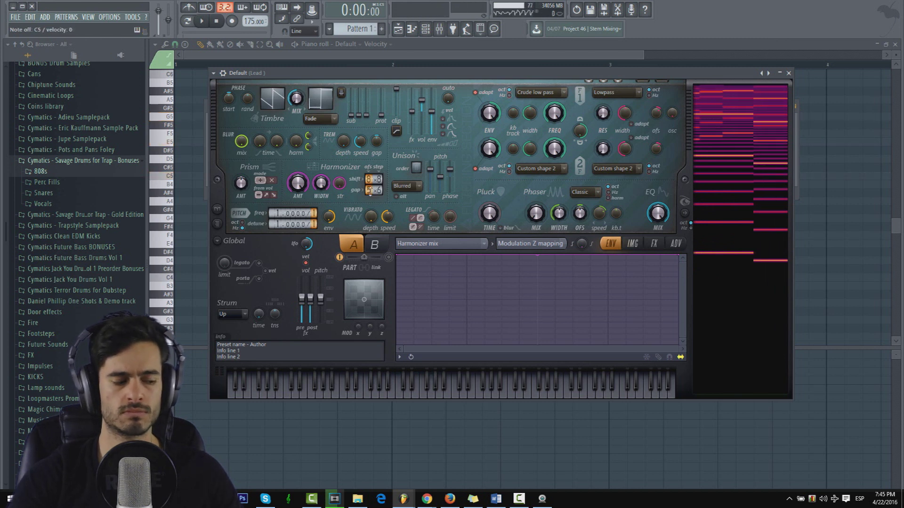
{"action": "mouse_move", "coordinate": [369, 192]}
{"action": "left_mouse_down"}
{"action": "mouse_move", "coordinate": [369, 212]}
{"action": "mouse_move", "coordinate": [369, 175]}
{"action": "left_mouse_up"}
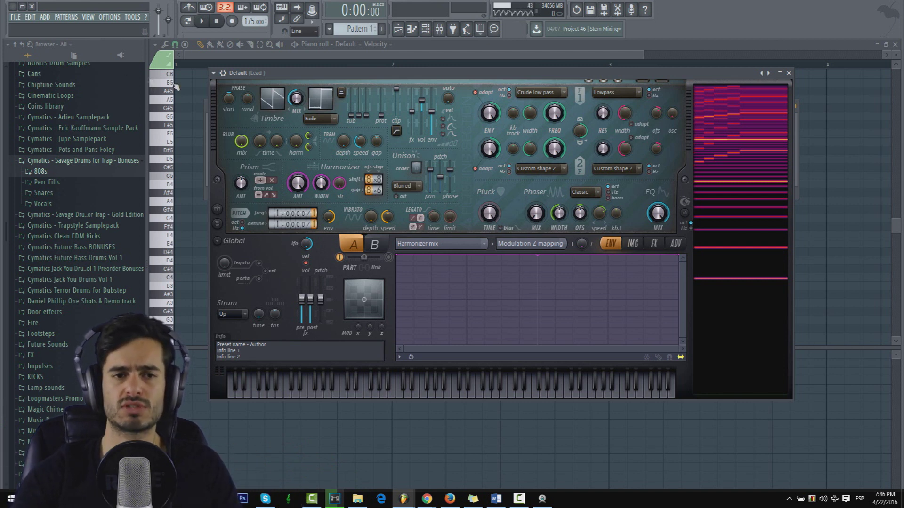
Load the Church organ keyboard preset
{"action": "left_click", "coordinate": [213, 73]}
{"action": "left_click", "coordinate": [241, 100]}
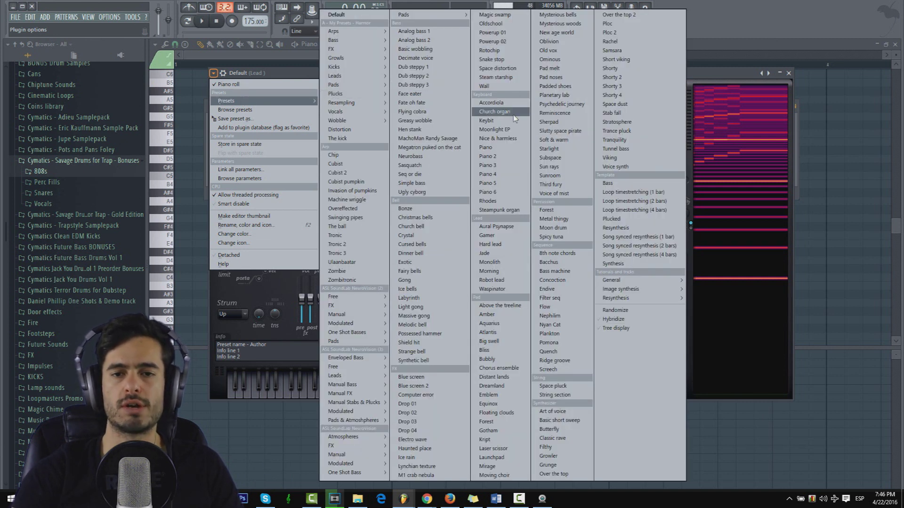
{"action": "left_click", "coordinate": [494, 112]}
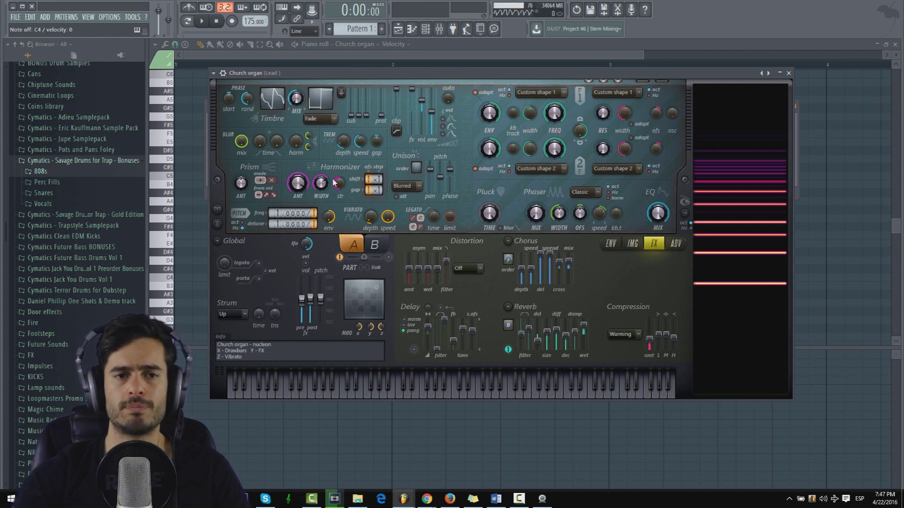
Reload the Default preset and display its FX settings
{"action": "left_click", "coordinate": [214, 73]}
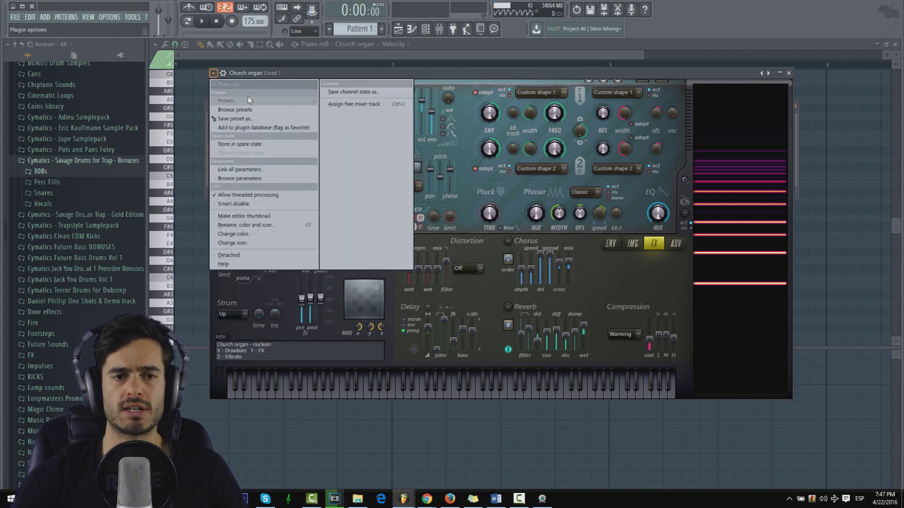
{"action": "mouse_move", "coordinate": [249, 100]}
{"action": "left_click", "coordinate": [335, 15]}
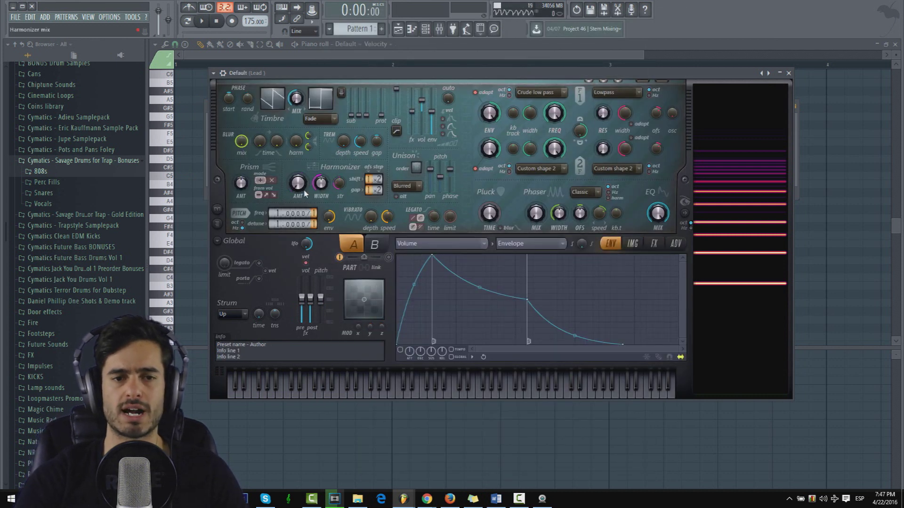
{"action": "left_click", "coordinate": [654, 243]}
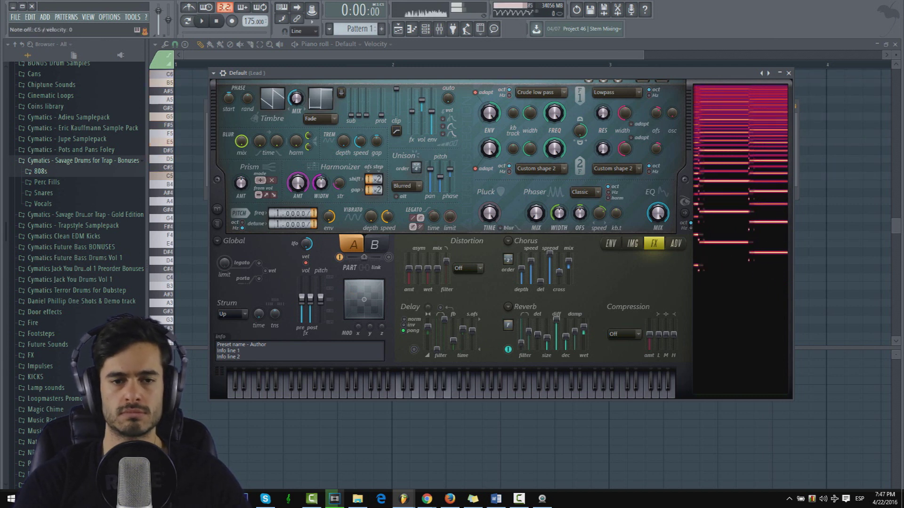
Turn up the Harmonizer strength and amount, and lower the first sub-harmonic level
{"action": "left_click_drag", "start_coordinate": [335, 184], "coordinate": [335, 169]}
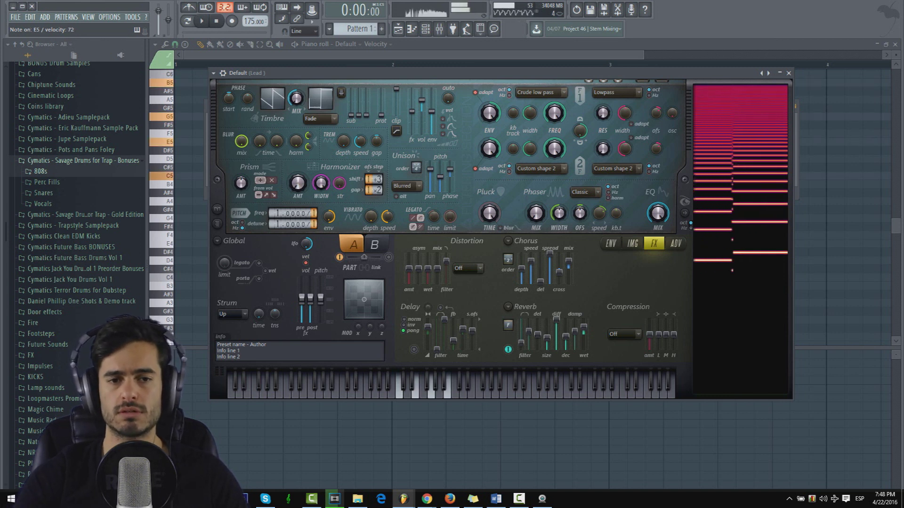
{"action": "left_click_drag", "start_coordinate": [297, 184], "coordinate": [297, 160]}
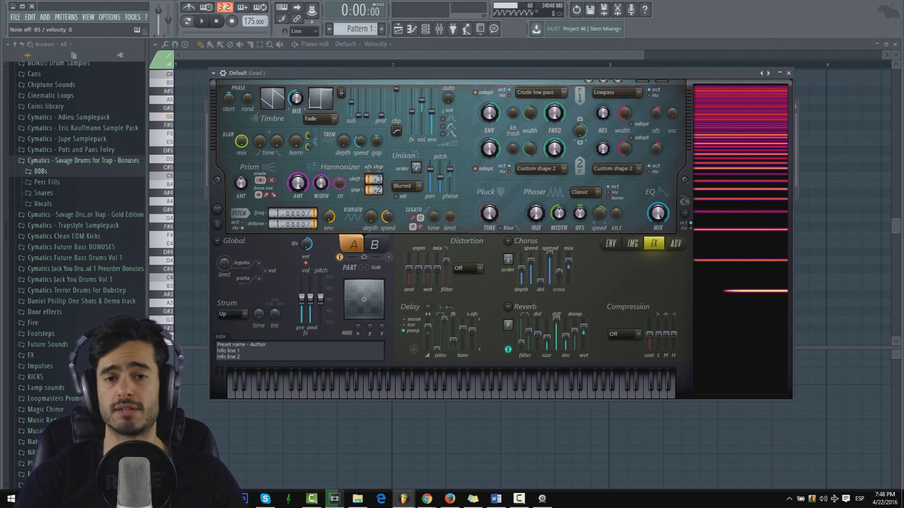
{"action": "left_click_drag", "start_coordinate": [352, 102], "coordinate": [360, 115]}
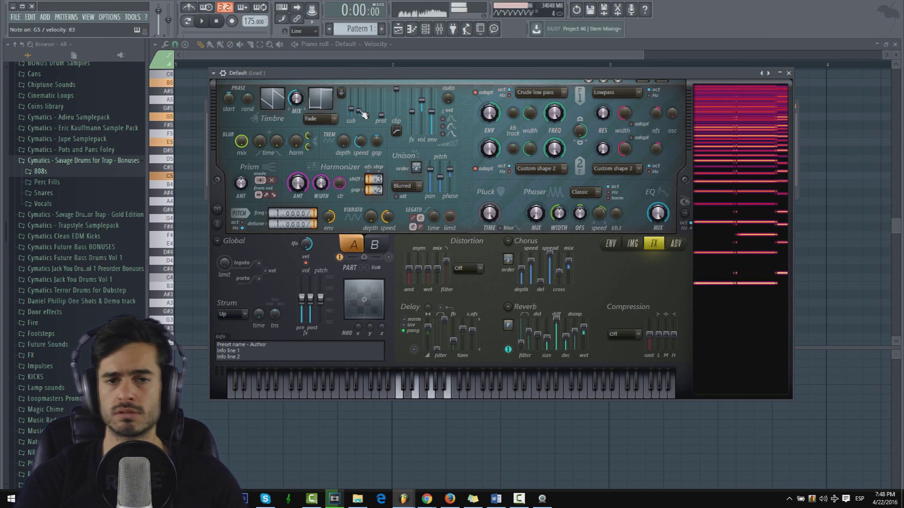